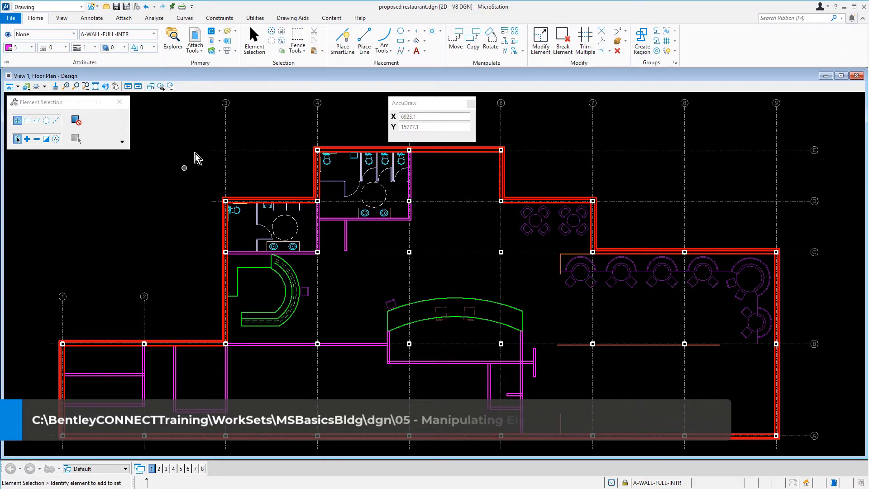
Window-zoom onto the small restroom so its toilet, double vanity and dashed turning circle fill the view
click(86, 86)
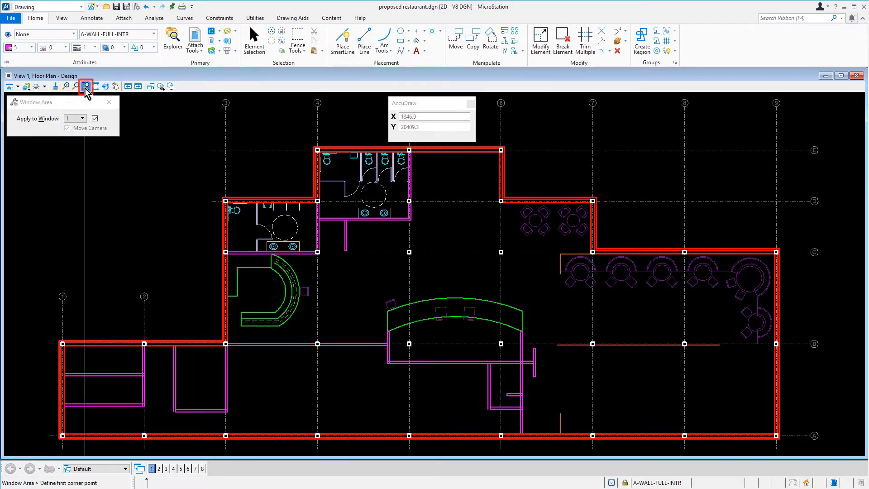
click(208, 185)
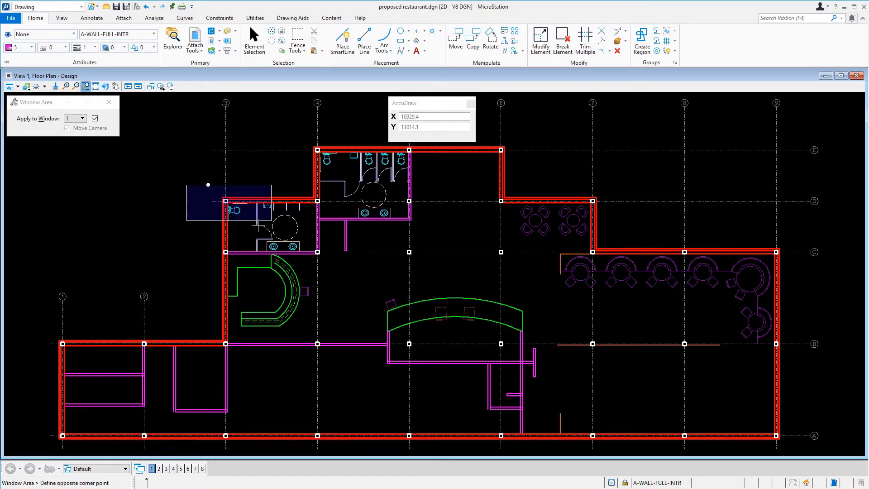
click(310, 256)
right_click(310, 256)
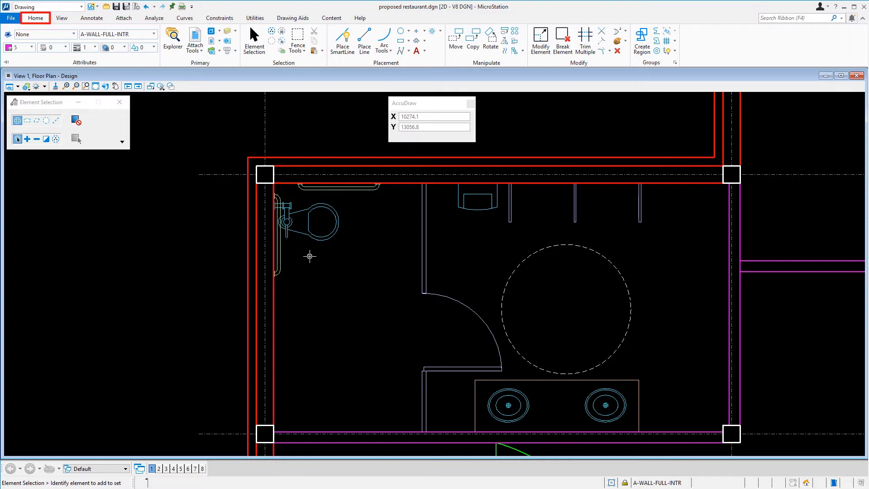
Start copying the dashed turning circle, anchoring the copy at the circle's right edge
click(471, 42)
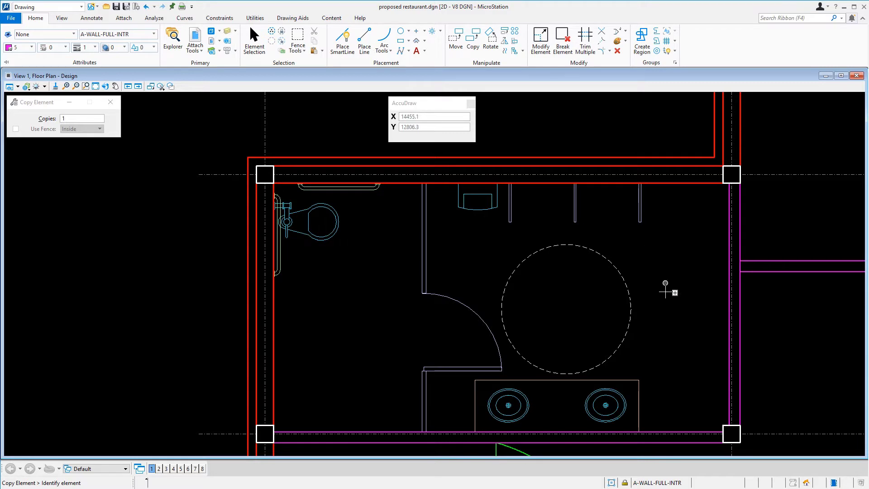
click(632, 309)
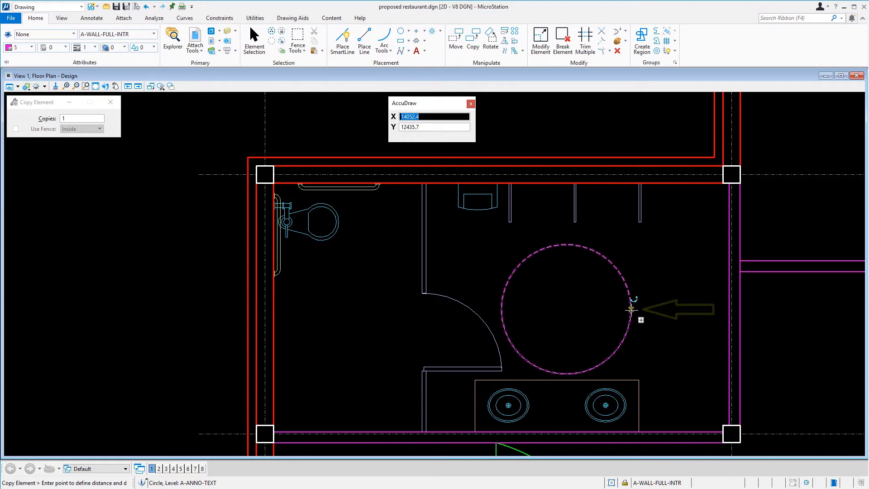
click(631, 309)
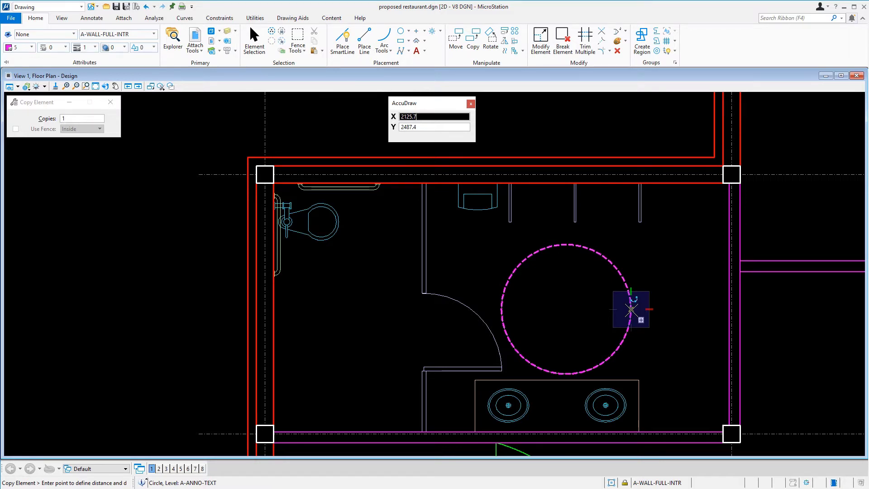
click(631, 309)
Lock the copy horizontally and drop it touching the partition edge beside the door
key(Return)
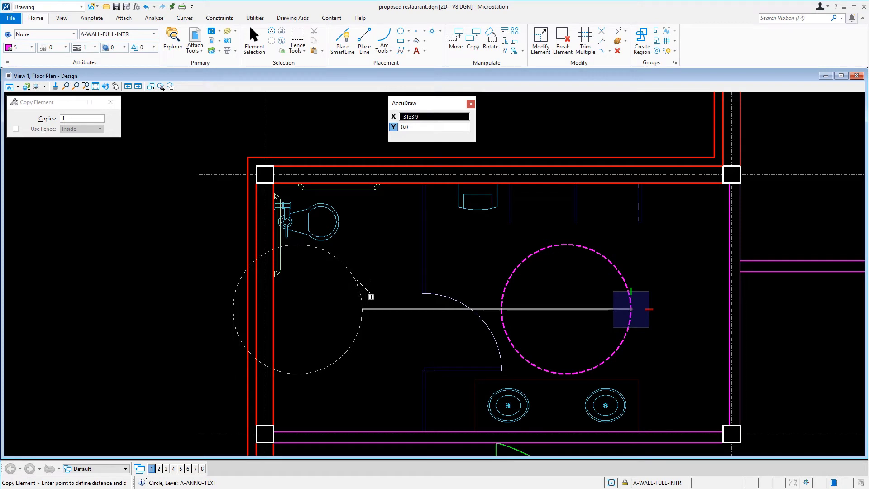
click(422, 239)
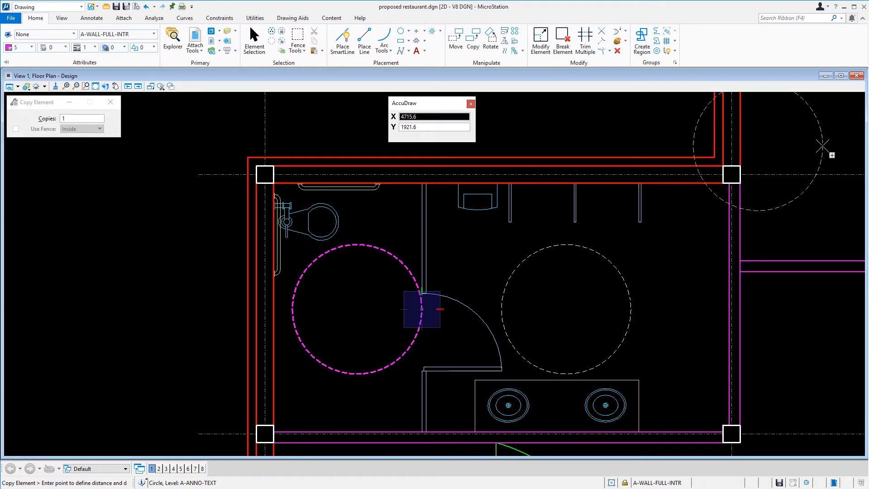
Pan over to the larger restroom and cancel the pending turning-circle copy
click(116, 86)
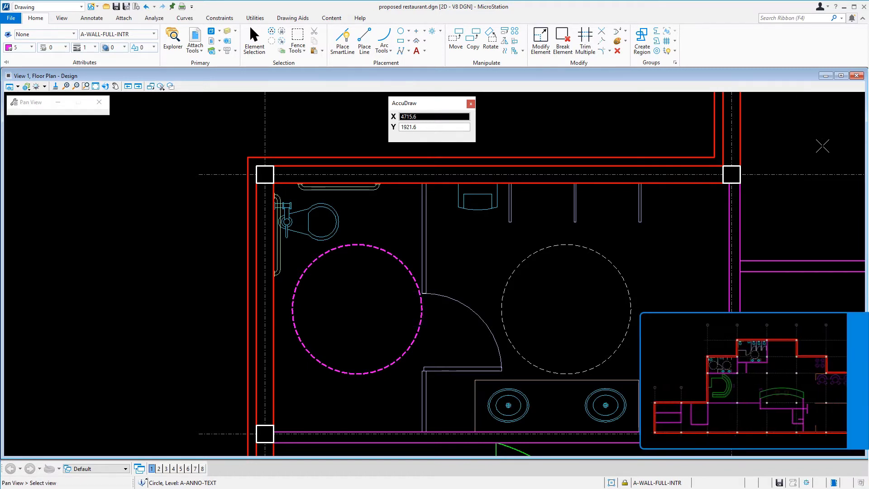
mouse_move(453, 272)
mouse_down()
mouse_move(490, 337)
mouse_move(342, 395)
mouse_up()
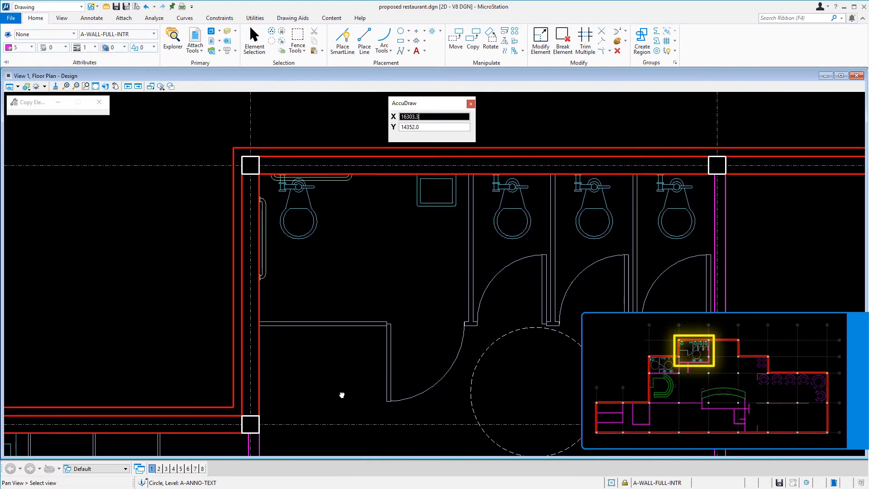
right_click(342, 396)
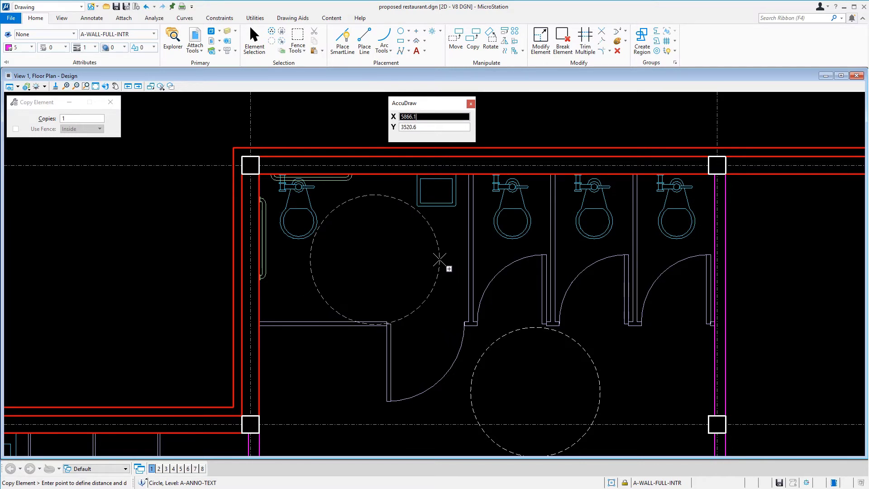
right_click(439, 260)
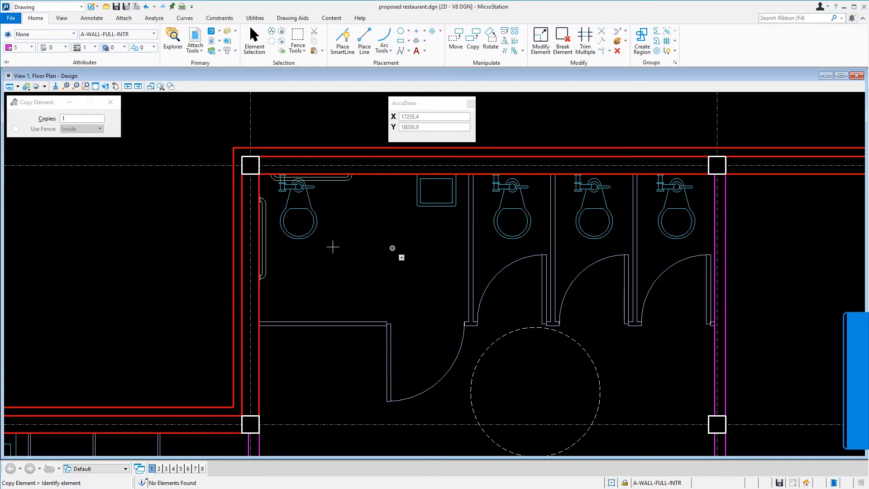
Bring the urinal wall into view and set Copy Element to 3 copies
middle_drag(128, 413, 505, 125)
scroll(509, 174, up, 1)
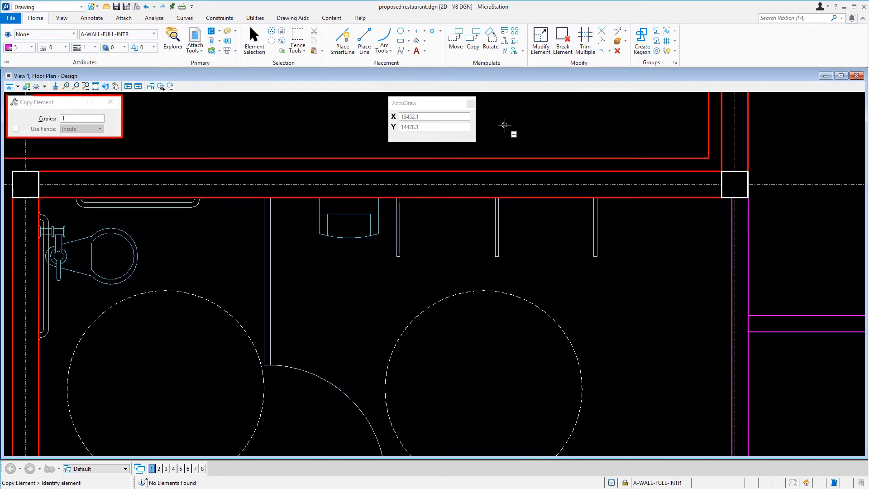
click(96, 118)
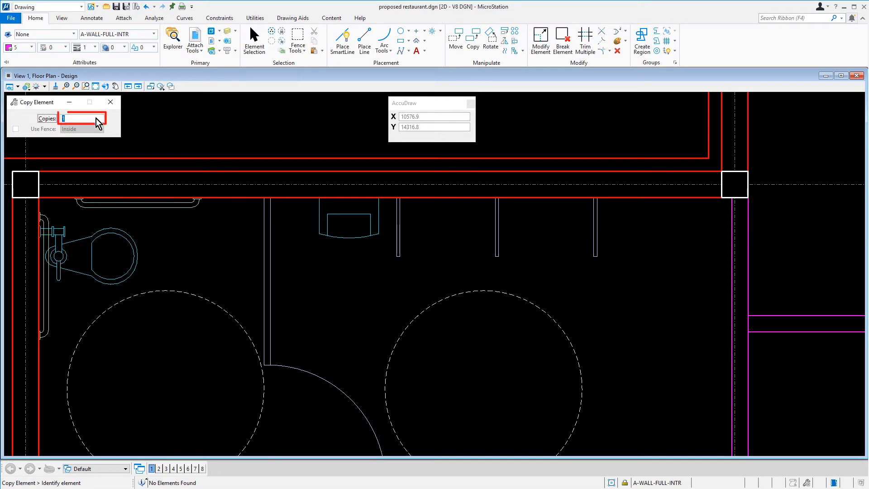
text(3)
key(Return)
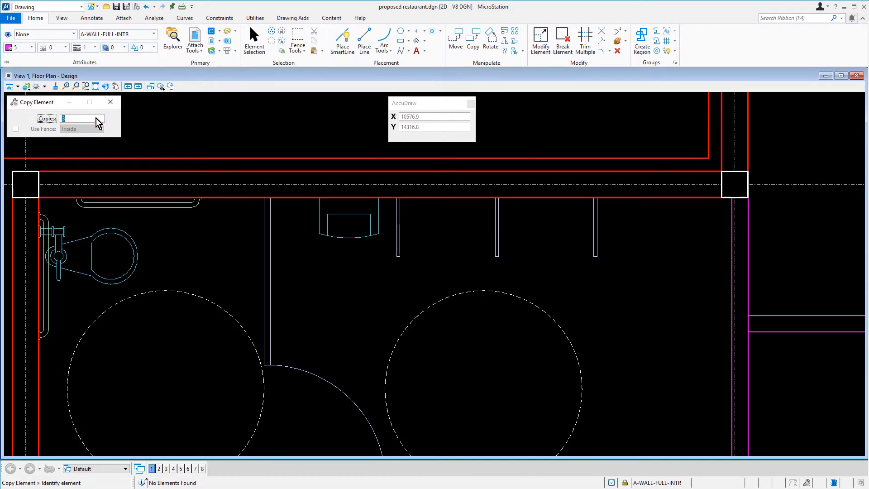
Copy the urinal along the wall at 762 spacing, then end the copy
click(349, 238)
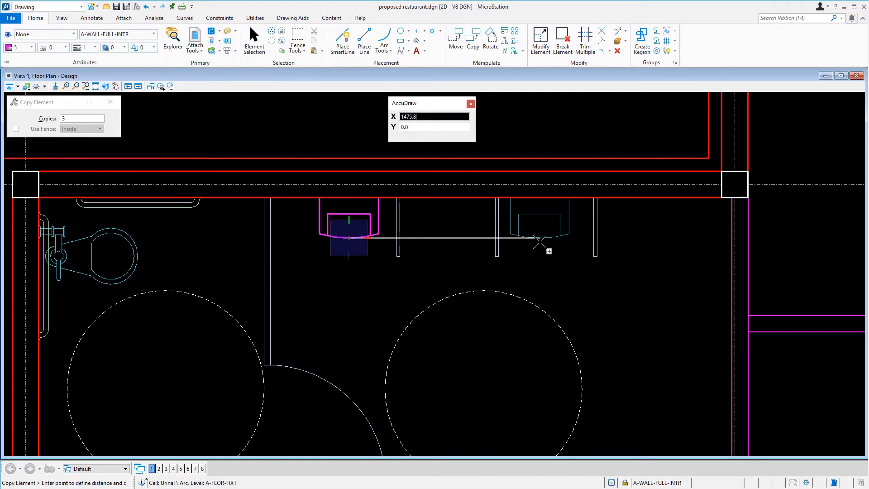
text(762)
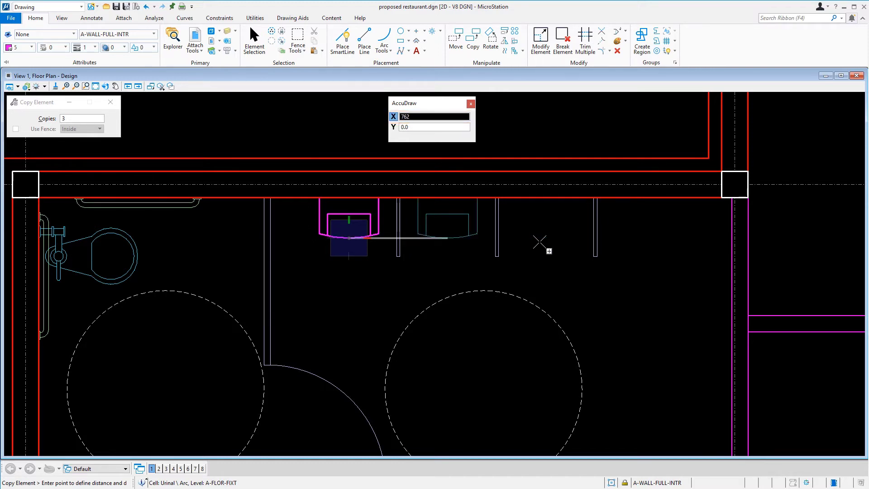
click(540, 244)
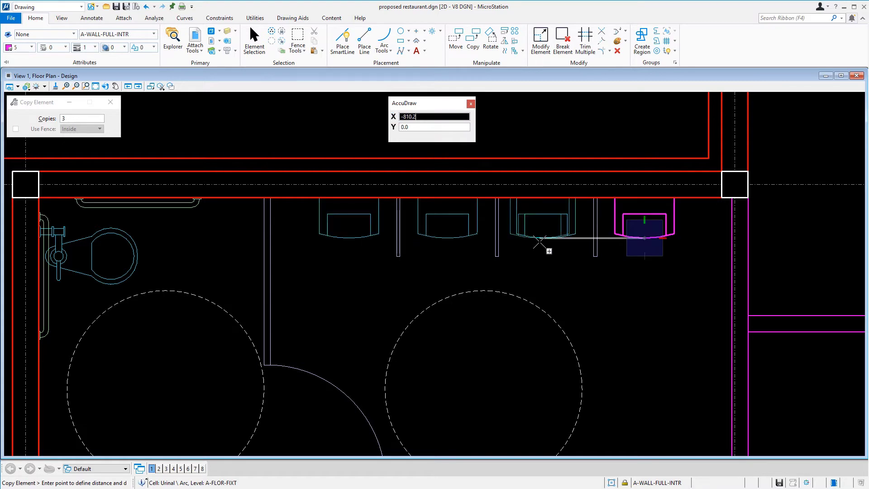
right_click(567, 312)
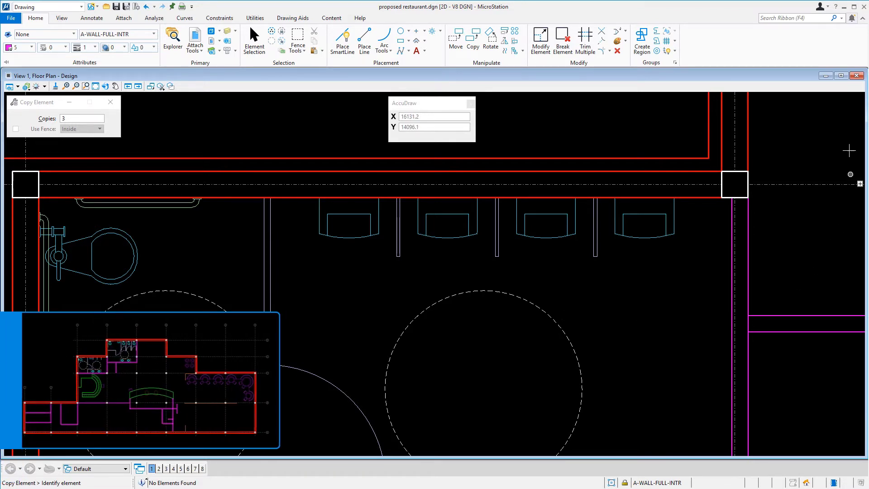
key(ctrl+shift+p)
Pan onto the toilet stalls, move the AccuDraw box aside, and start Place Circle
drag(842, 126, 394, 445)
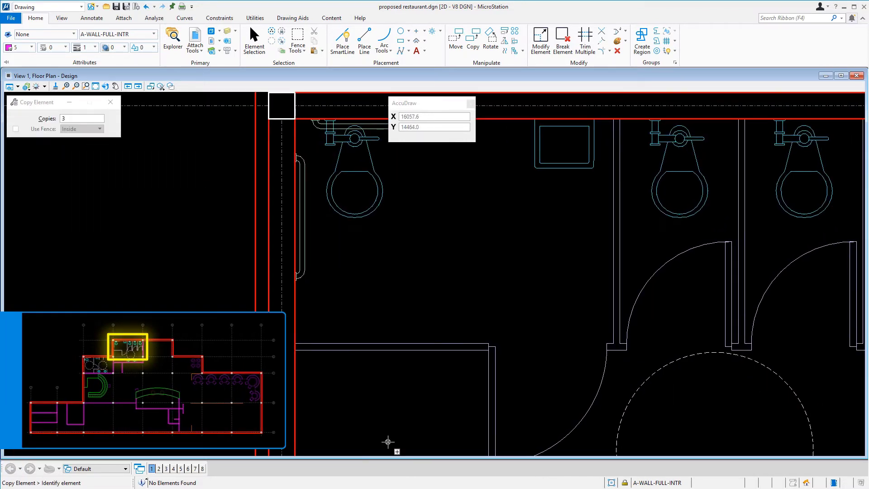
key(ctrl+shift+p)
drag(557, 219, 514, 262)
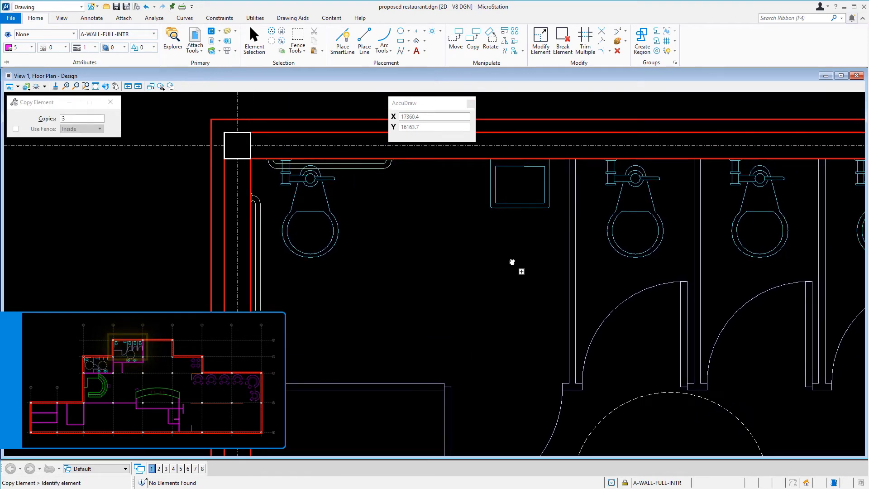
mouse_move(437, 107)
mouse_down()
mouse_move(510, 243)
mouse_move(407, 439)
mouse_move(406, 476)
mouse_up()
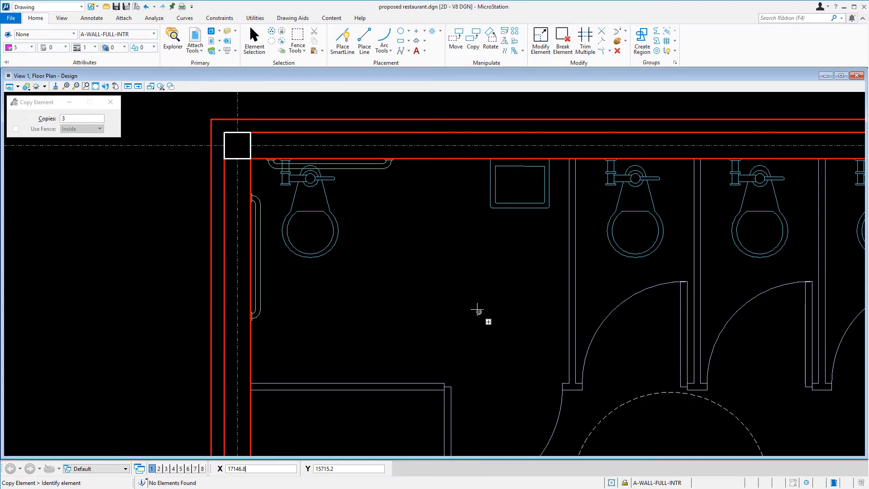
click(401, 33)
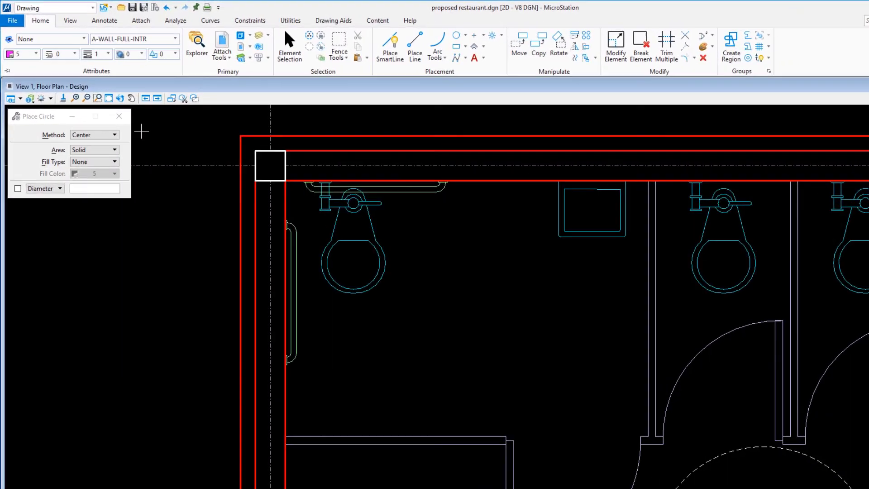
Switch Place Circle to the Edge method with a locked 1524 diameter
click(120, 148)
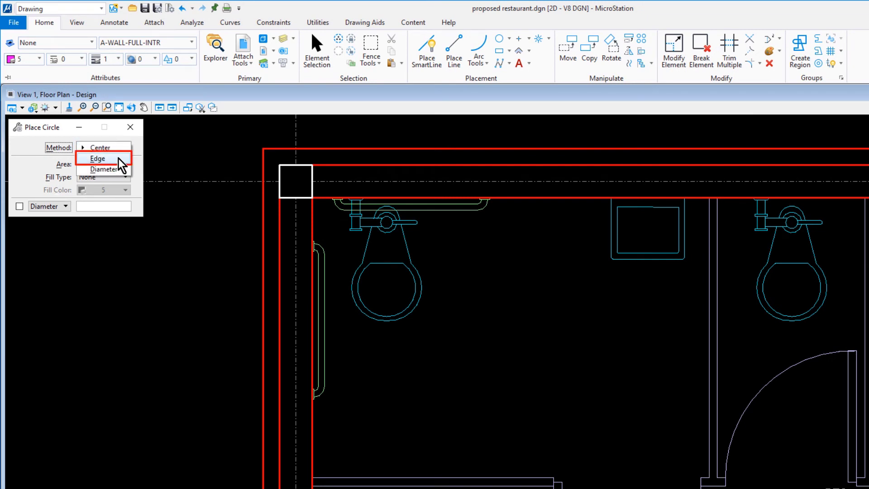
click(118, 159)
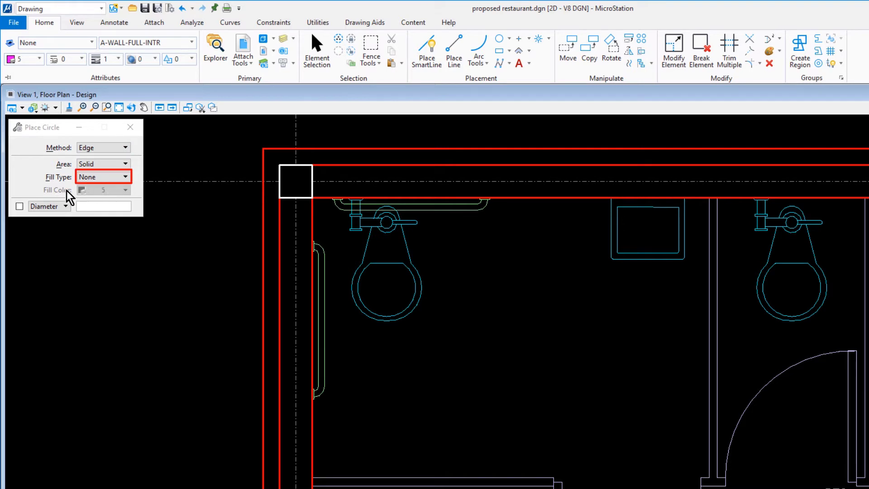
click(19, 206)
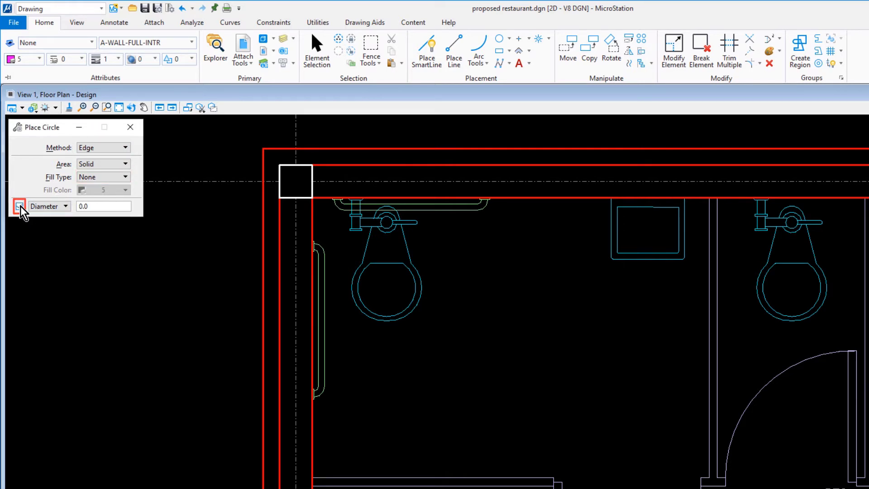
click(113, 208)
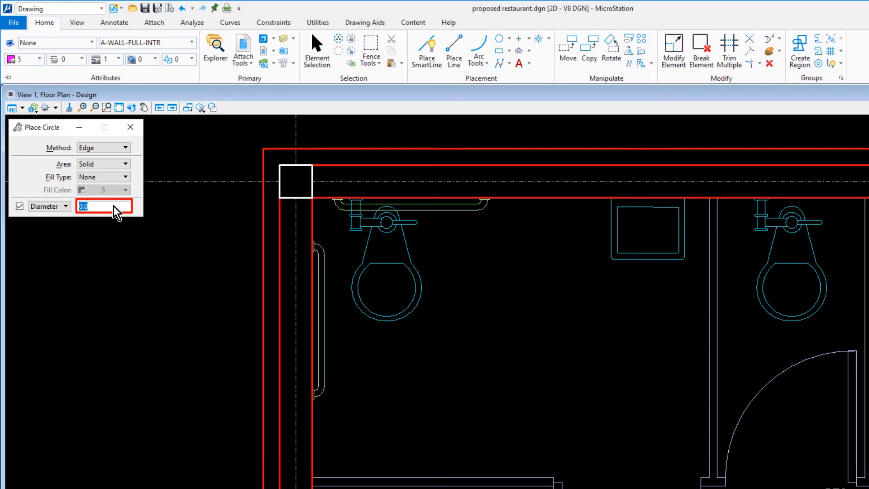
text(1524)
key(Tab)
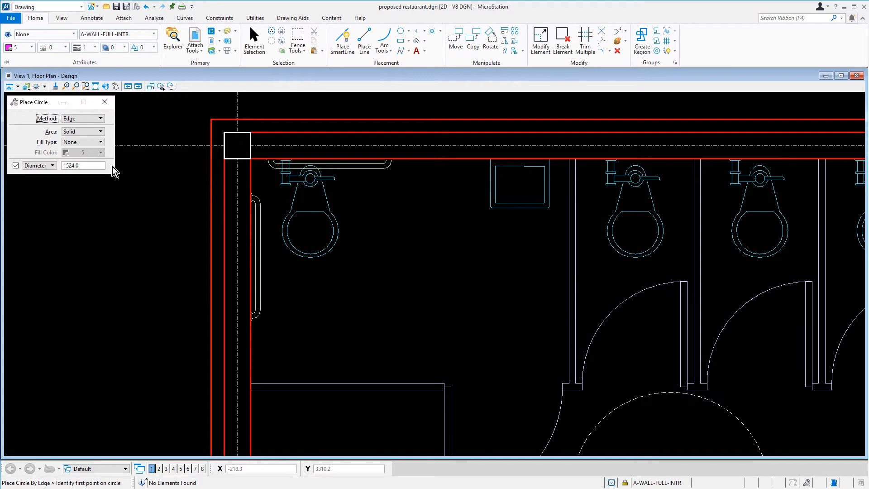
Filter levels by 'anno' to activate A-ANNO-TEXT, then choose line style 3
click(146, 33)
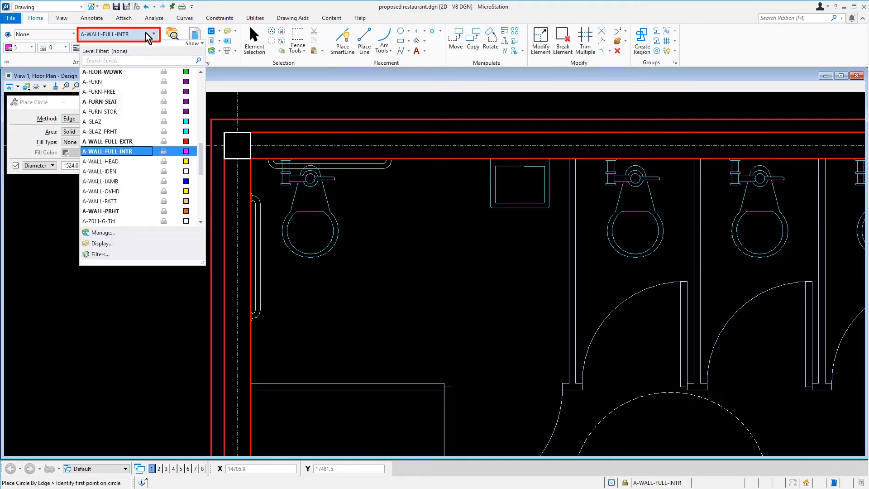
click(144, 60)
text(anno)
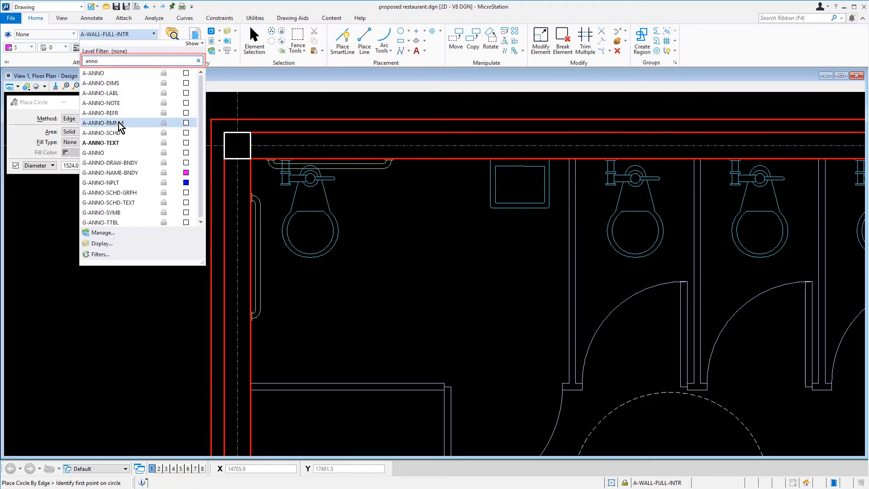
click(134, 143)
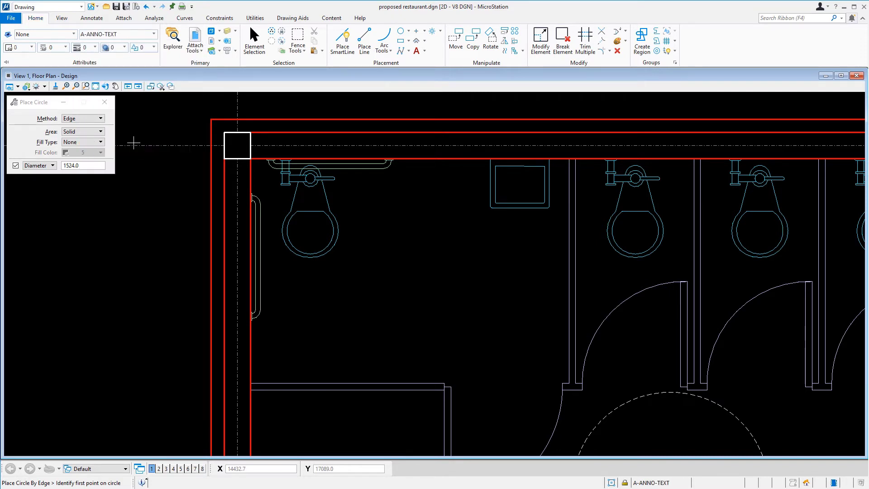
click(66, 48)
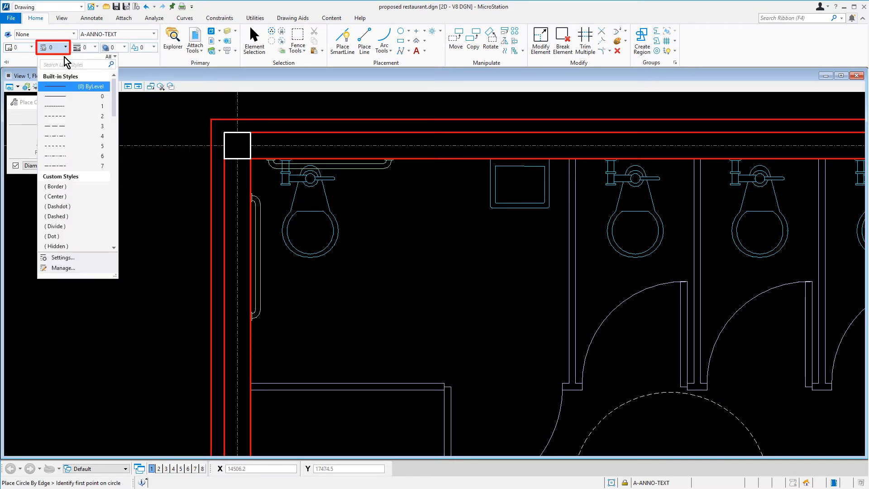
click(77, 126)
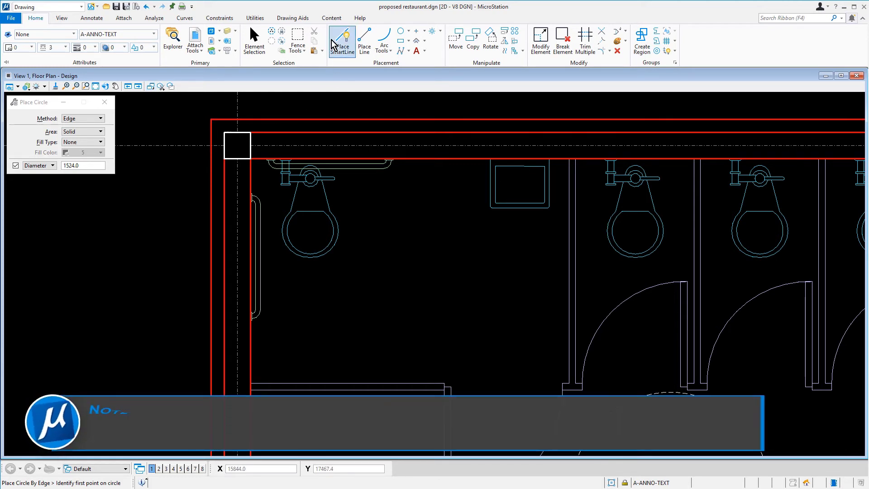
Open the Snap Mode toolbox from Drawing Aids > Snaps and dock it in the status bar
click(293, 18)
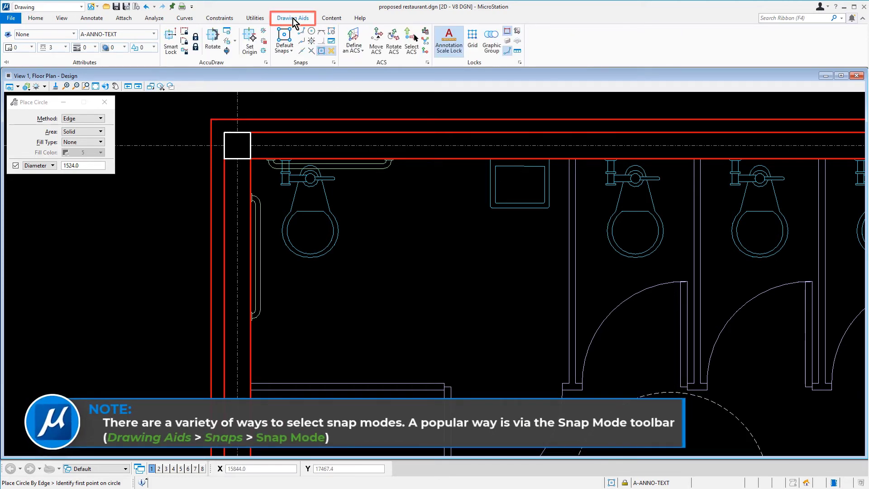
click(332, 44)
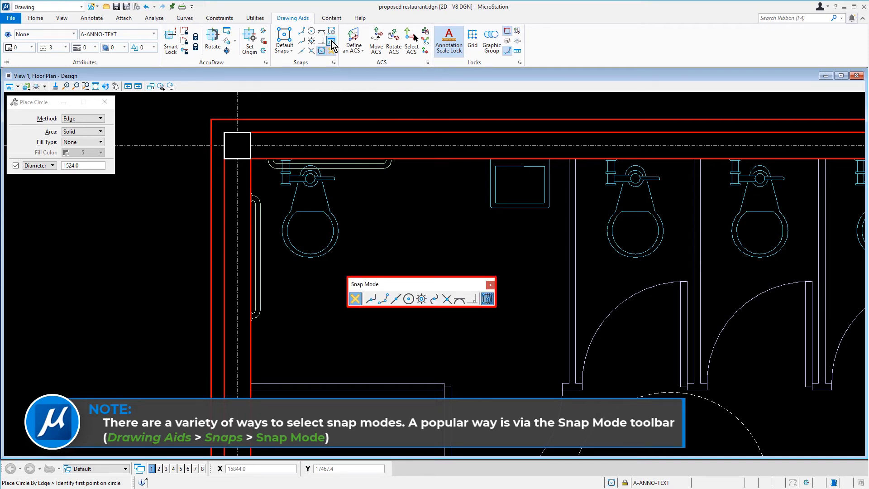
shift+middle_click(365, 202)
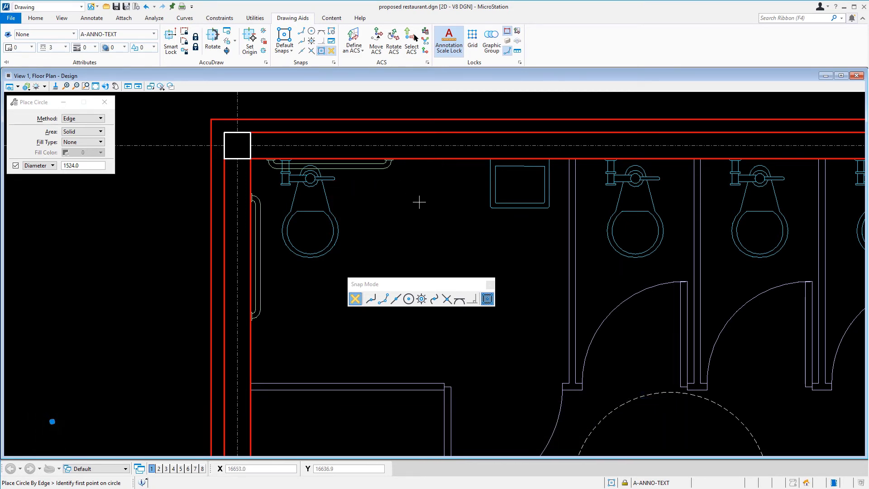
mouse_move(424, 291)
mouse_down()
mouse_move(500, 411)
mouse_move(473, 471)
mouse_up()
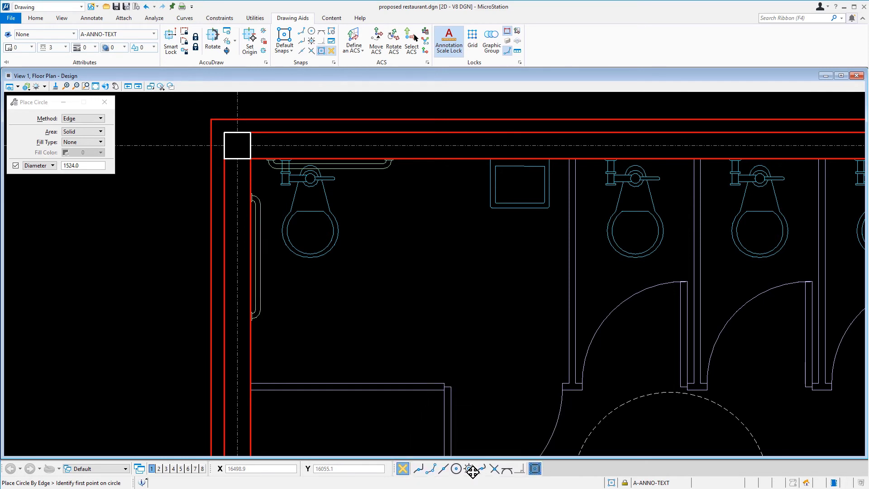
Use Tangent snap on the sink's arc to place the dashed 1524 circle
click(506, 471)
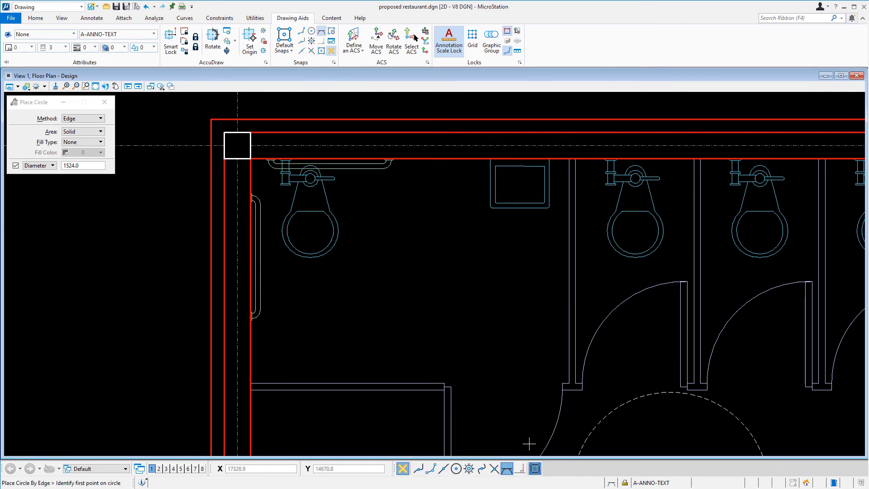
scroll(431, 223, up, 1)
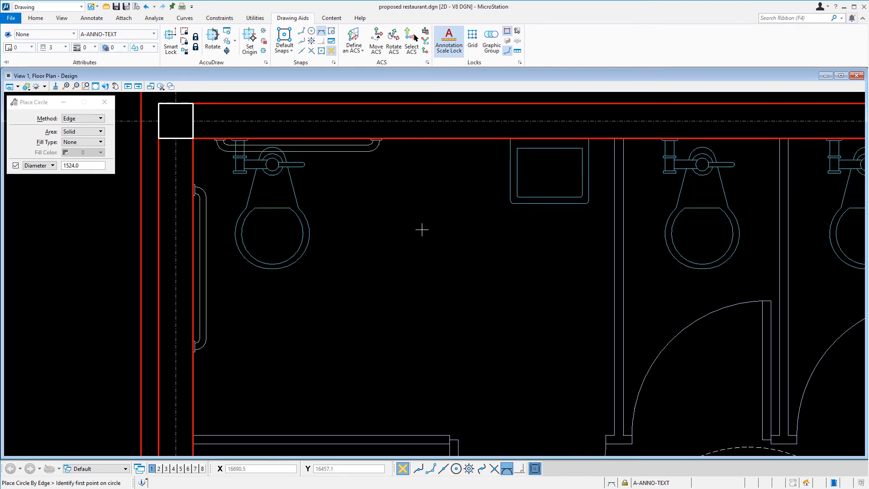
click(507, 203)
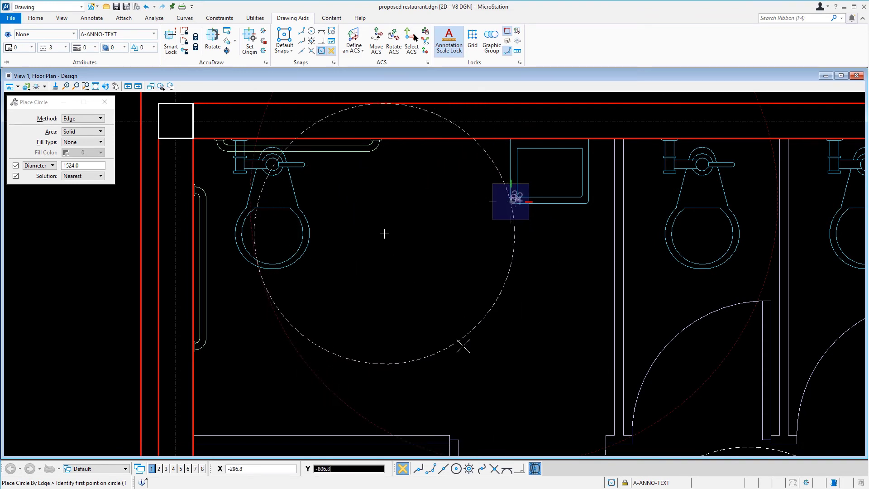
click(506, 469)
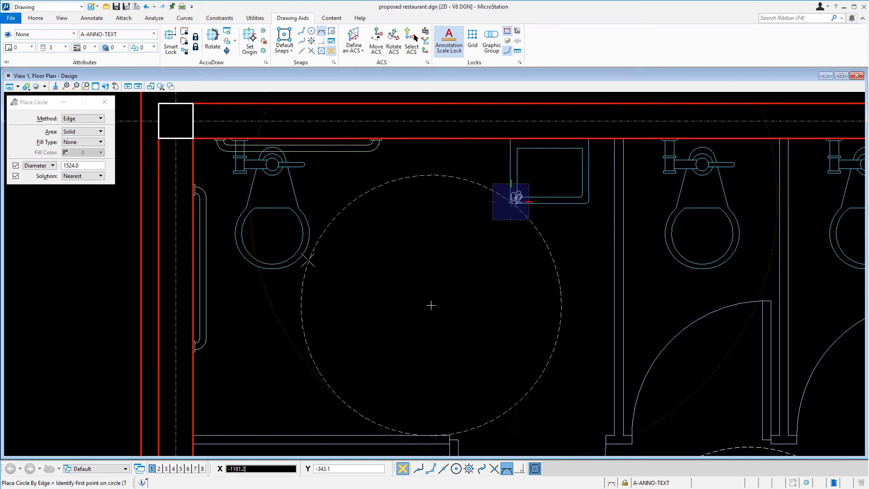
click(309, 245)
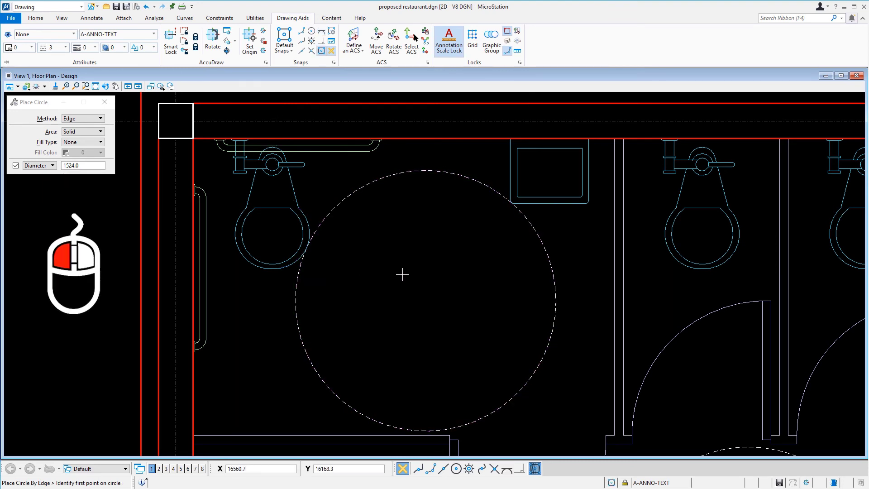
scroll(403, 274, down, 2)
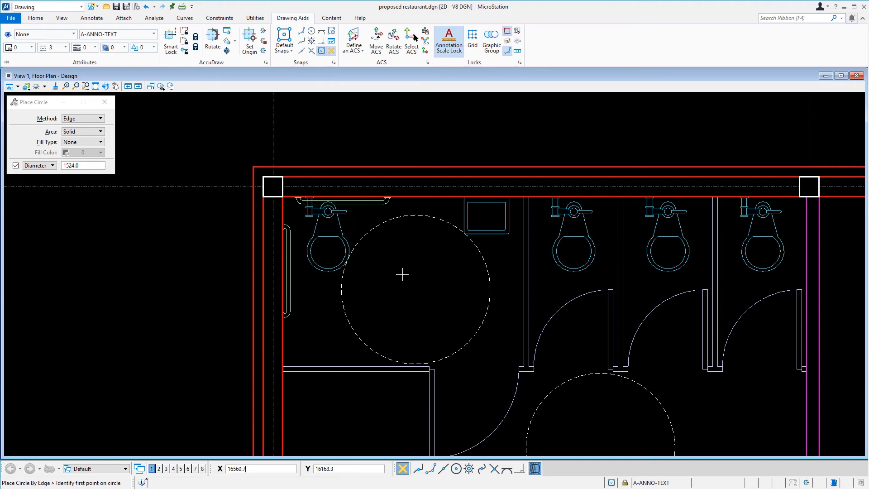
click(36, 18)
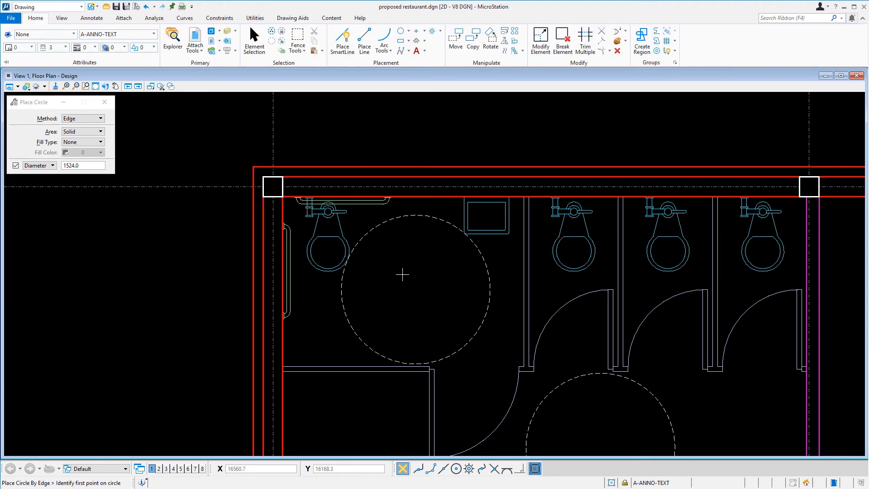
Copy the top-right Lounge Seating 4 group, placing the copy 457 units to its left from a seat corner
key(Home)
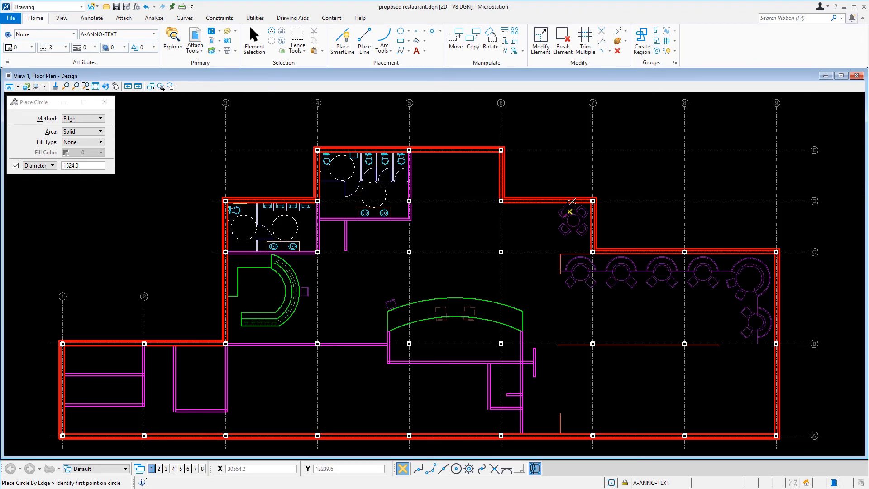
scroll(562, 194, up, 5)
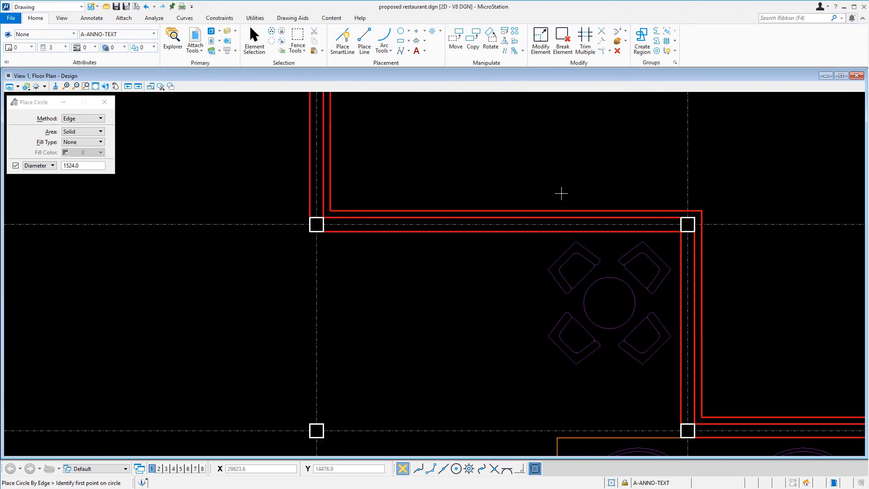
scroll(561, 194, up, 2)
middle_drag(558, 189, 467, 117)
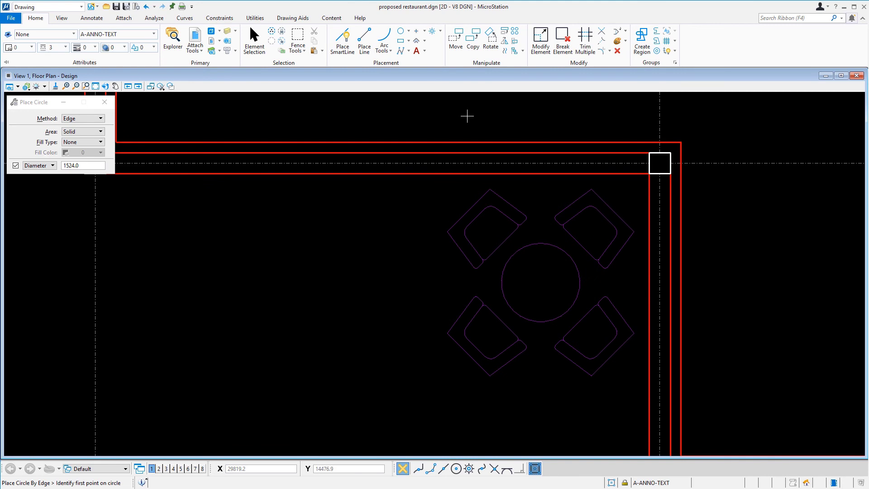
click(472, 45)
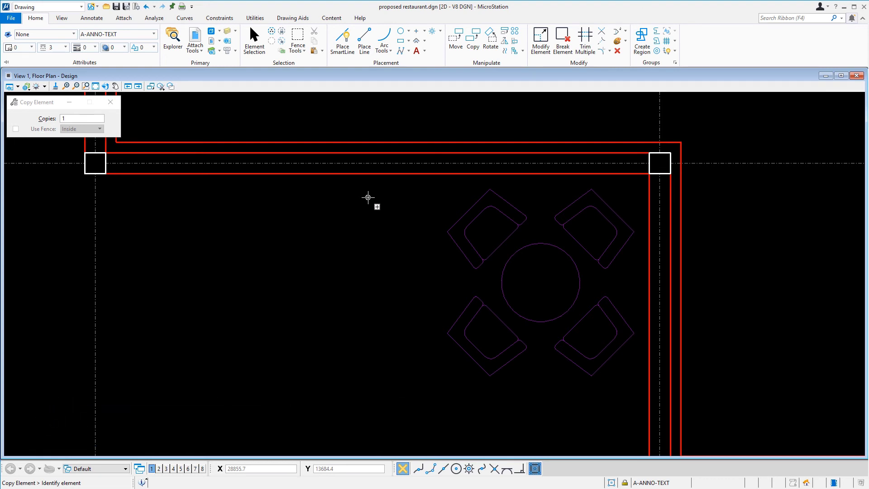
click(635, 231)
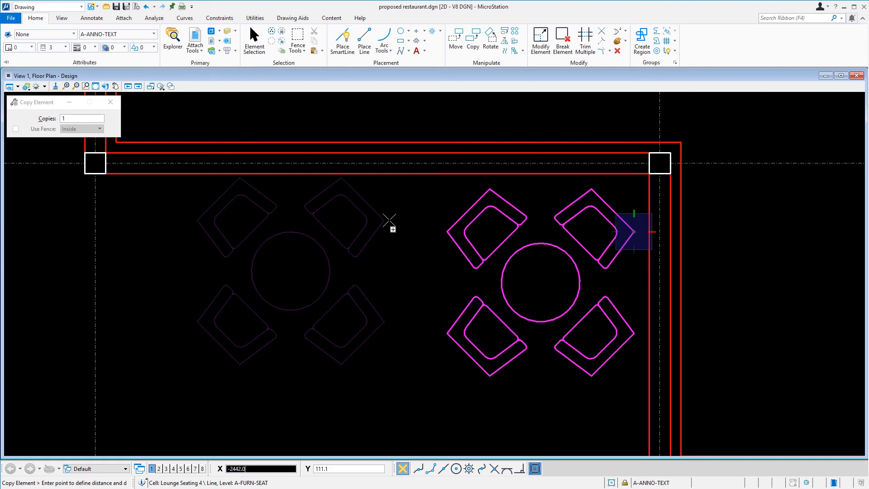
key(o)
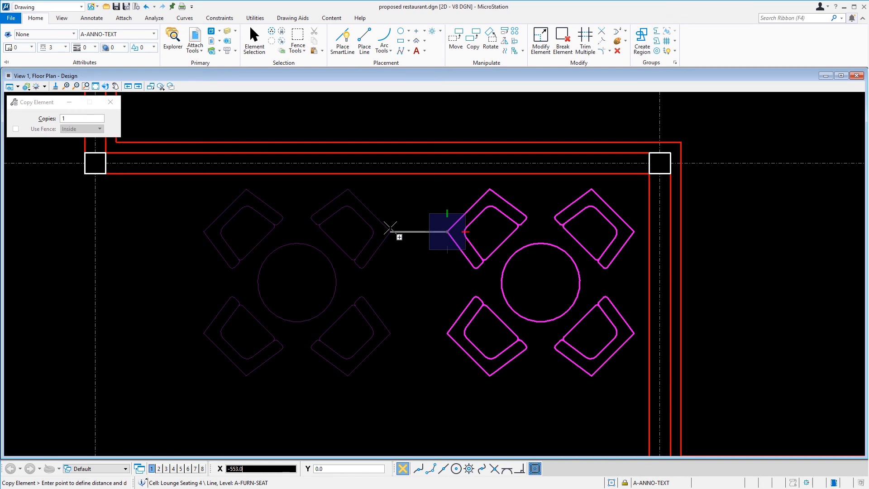
text(457)
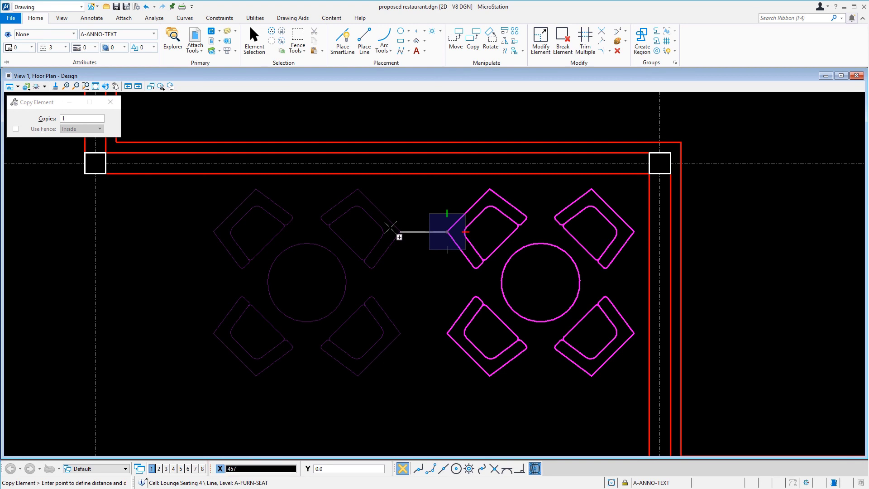
click(390, 228)
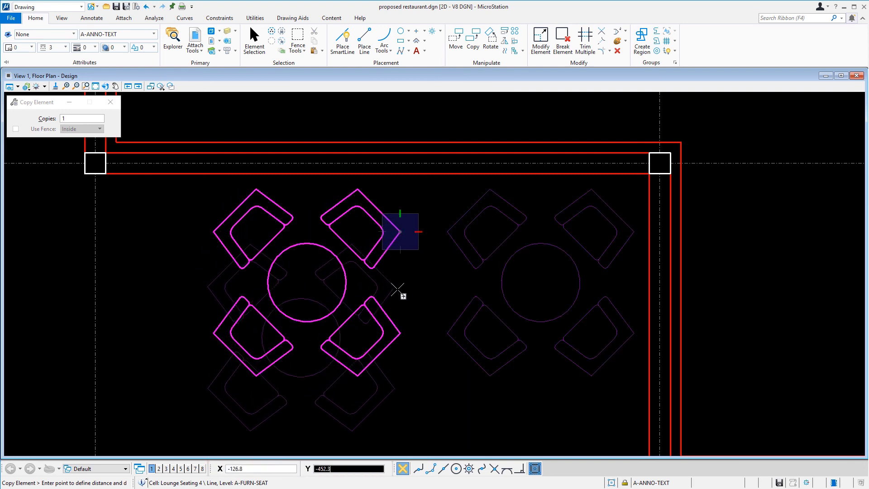